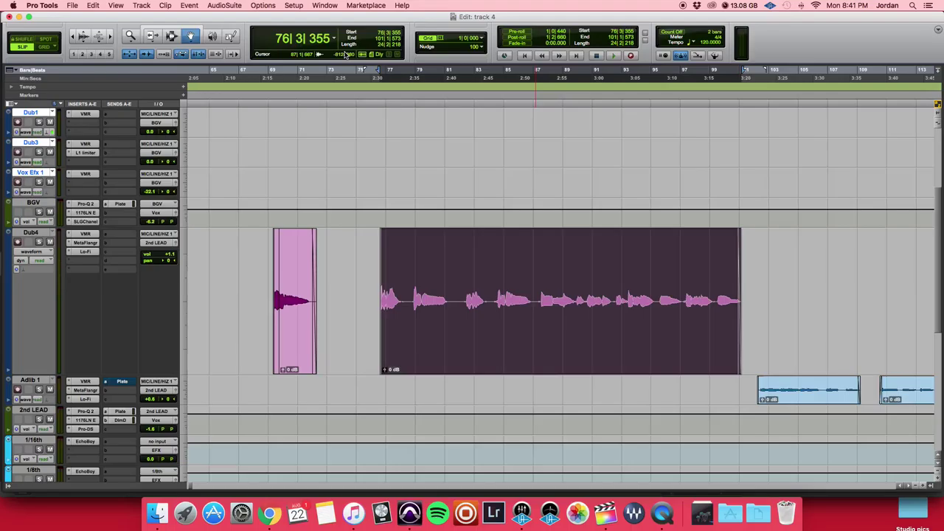
Audition the selected Dub4 section with its effects active, and again with MetaFlanger and Lo-Fi bypassed.
key("space")
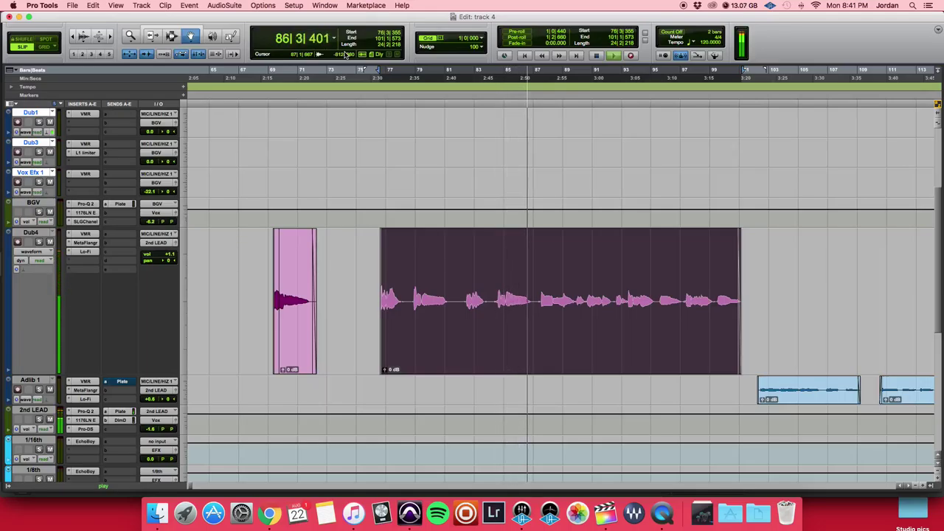
key("space")
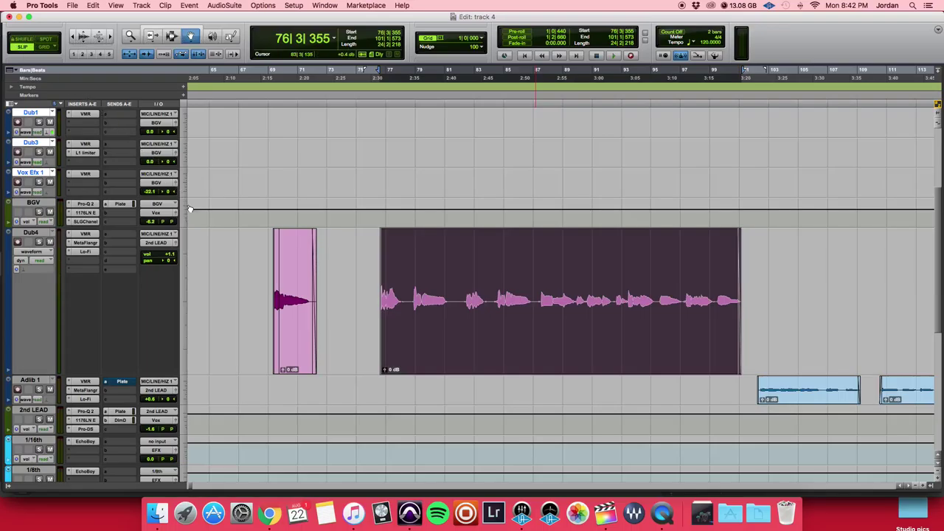
left_click(86, 244)
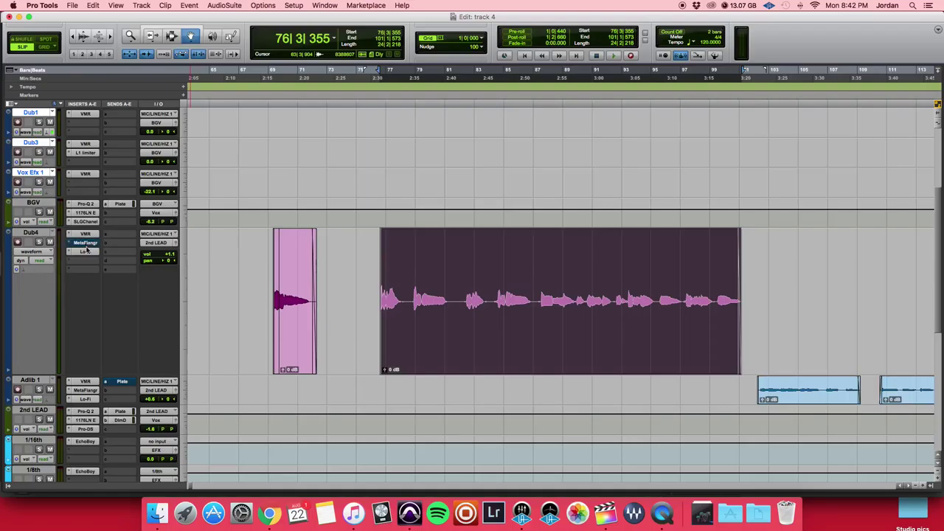
left_click(86, 252)
key("space")
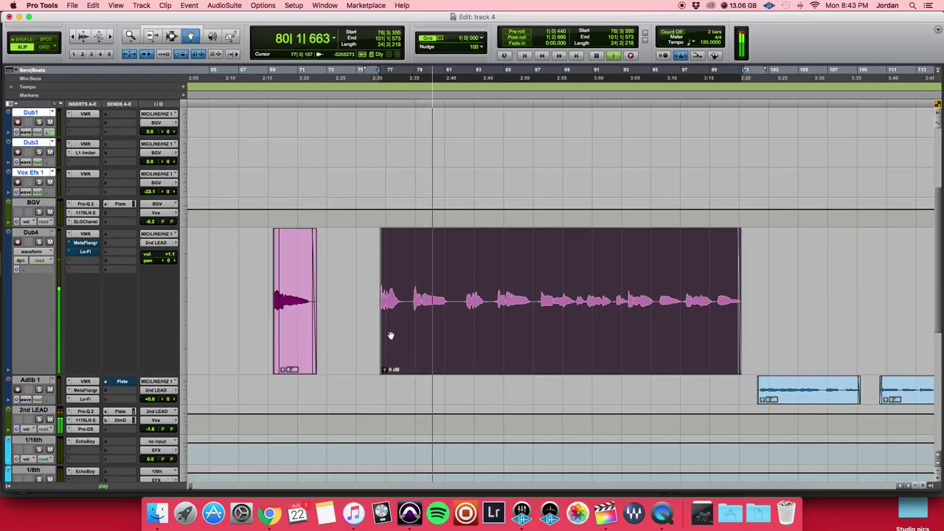
key("space")
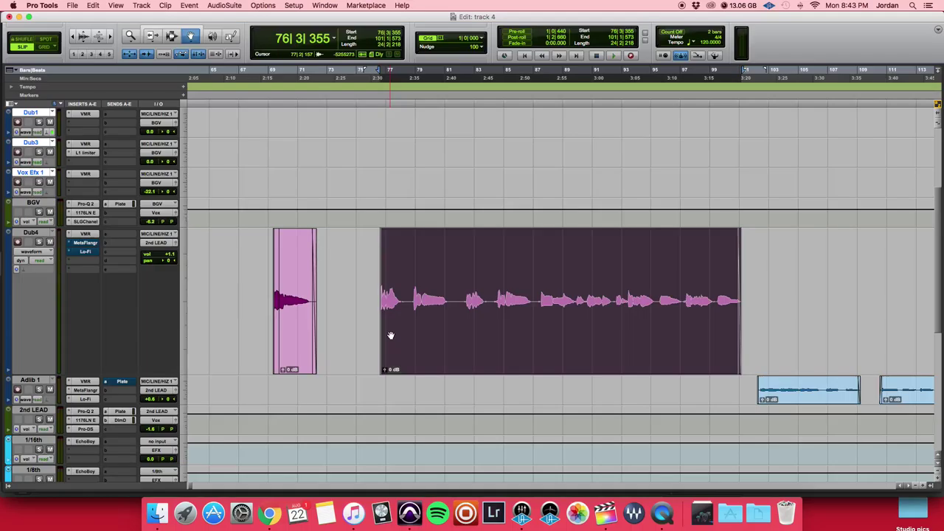
Compare the Dub4 section during playback with MetaFlanger active and bypassed, leaving MetaFlanger active.
left_click(87, 243)
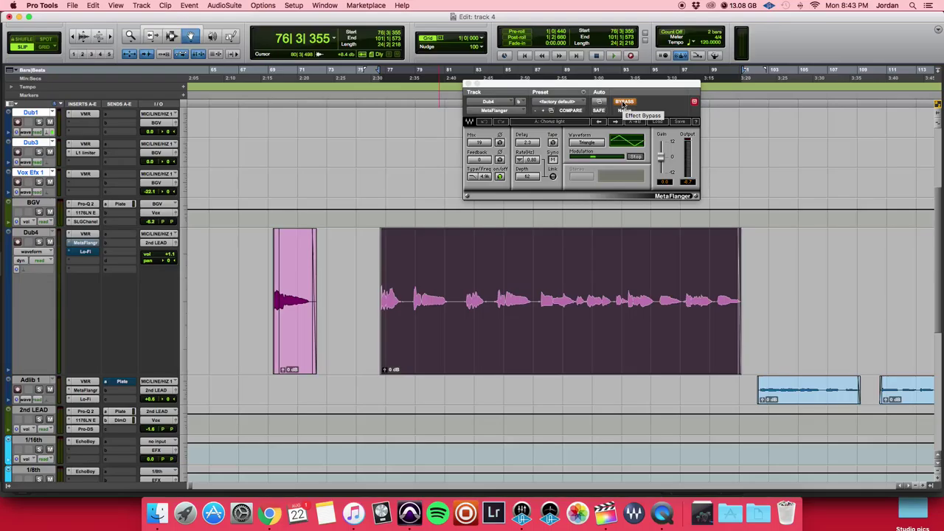
key("space")
left_click(624, 102)
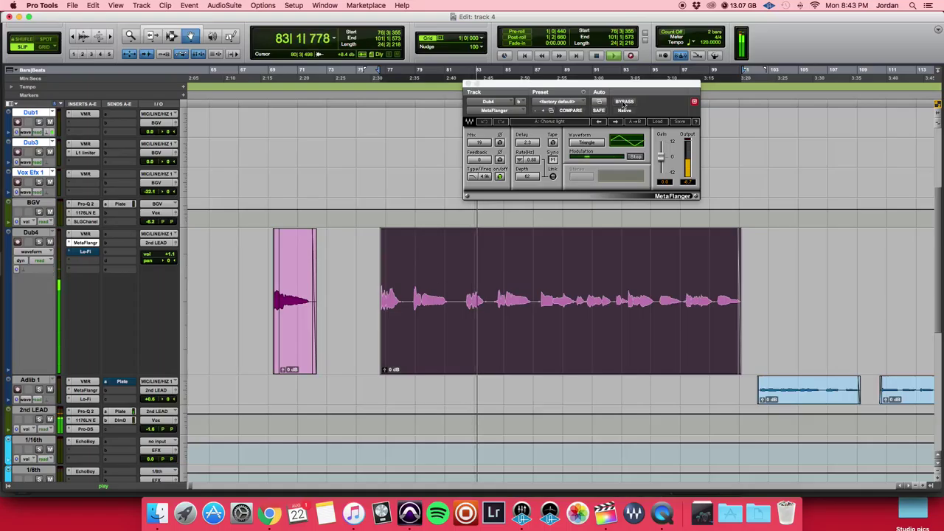
left_click(623, 102)
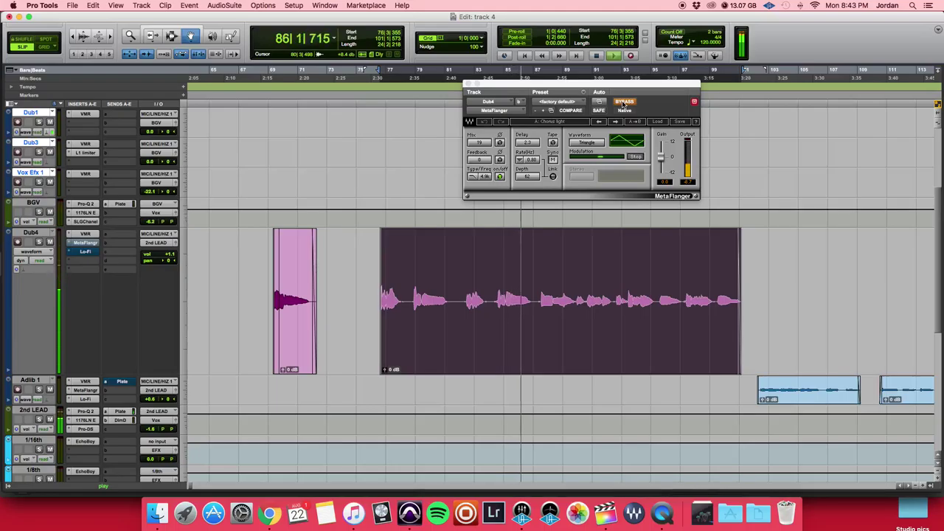
key("space")
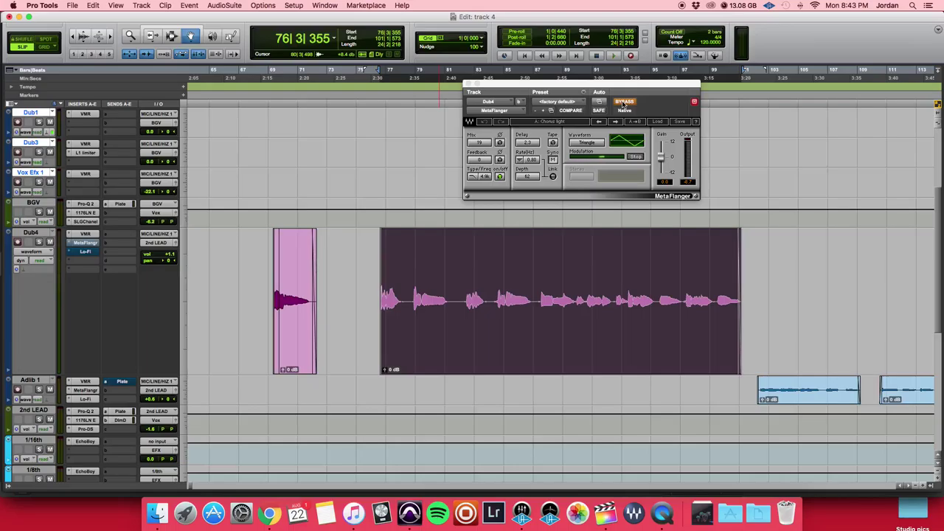
left_click(624, 102)
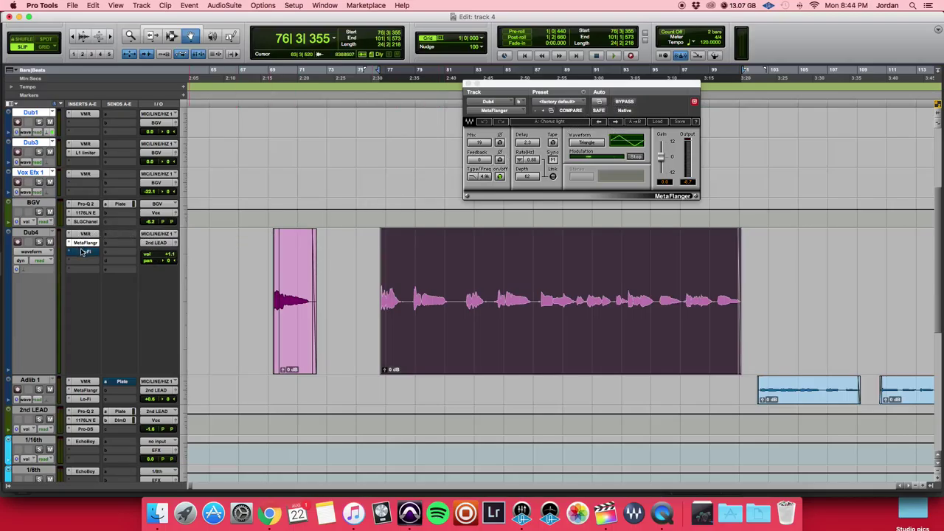
Compare the Dub4 section during playback with Lo-Fi bypassed and active, leaving Lo-Fi active.
left_click(84, 252)
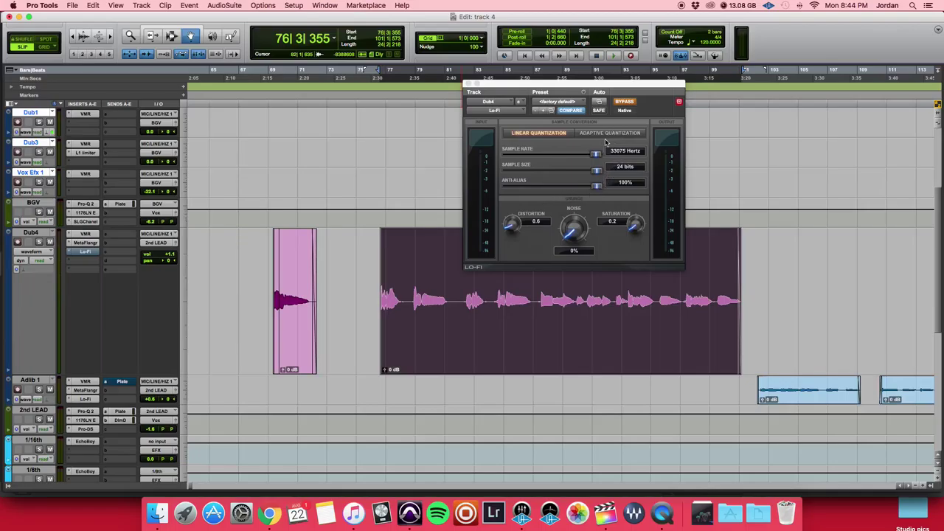
left_click(630, 103)
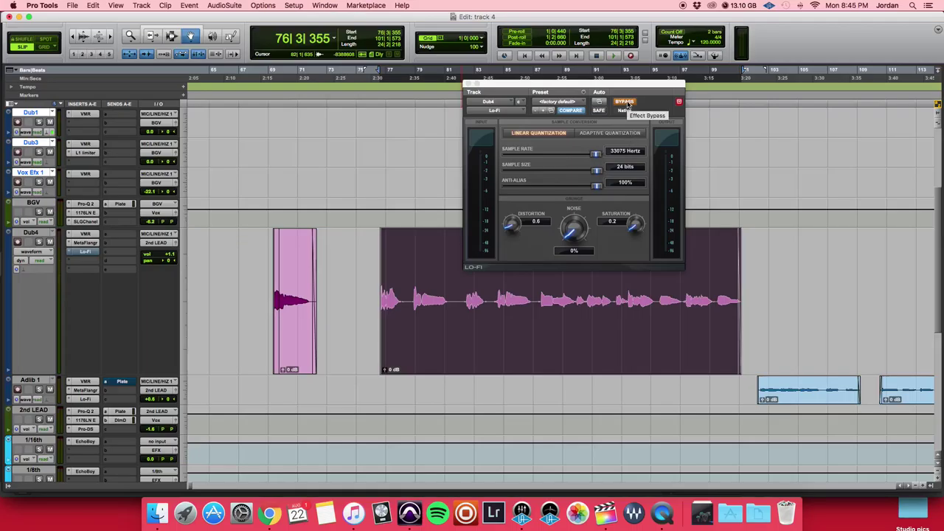
key("space")
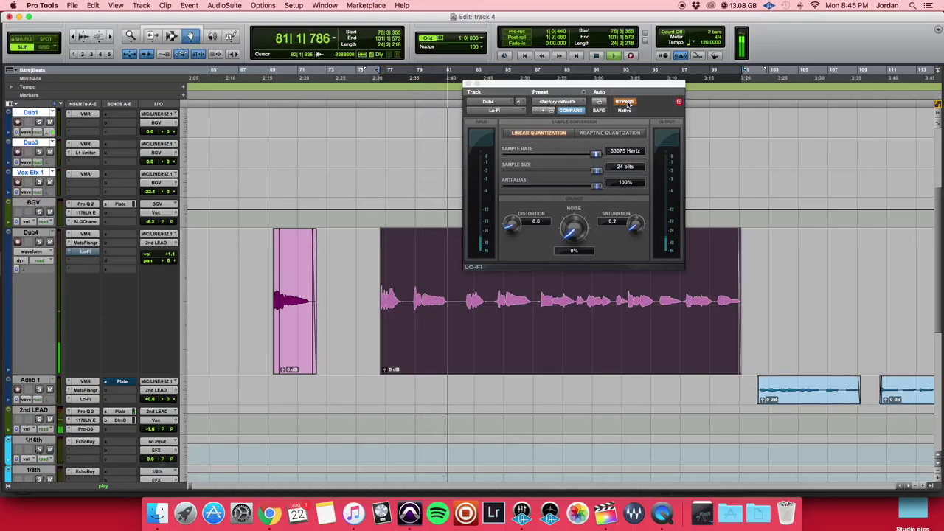
left_click(625, 102)
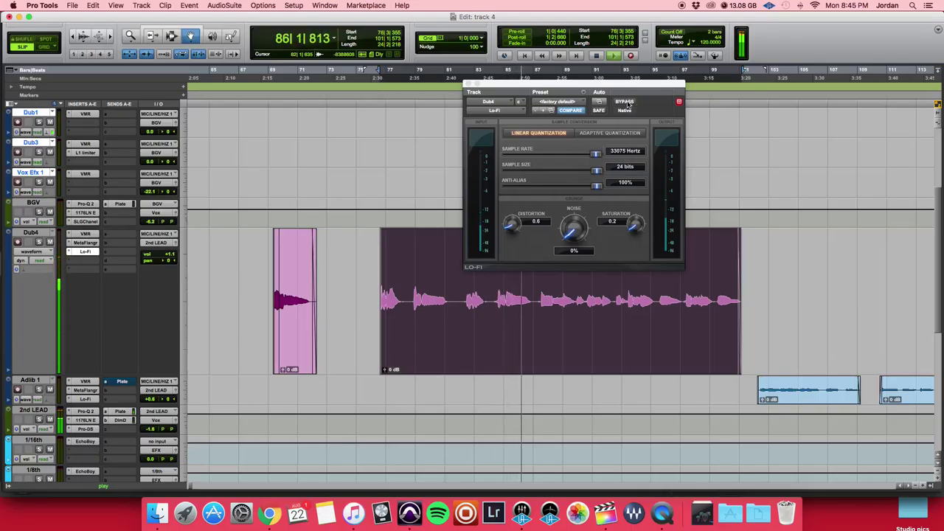
key("space")
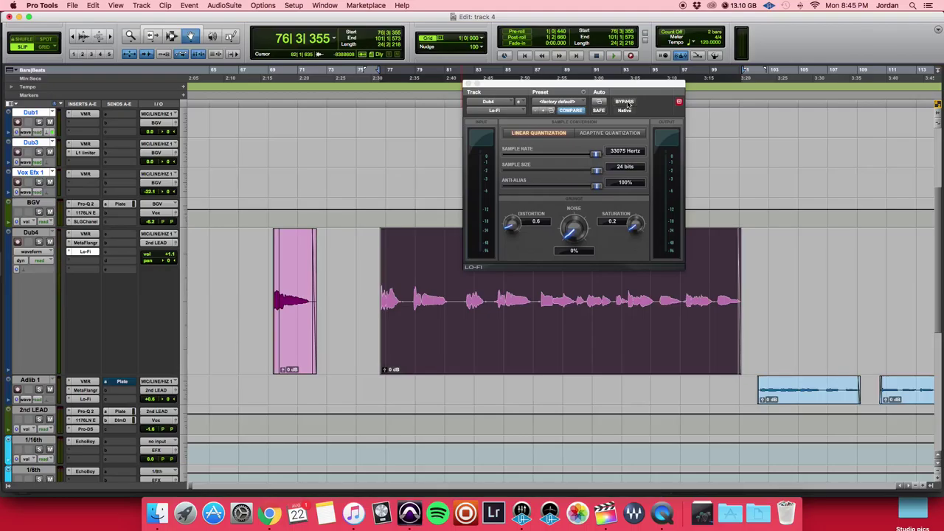
Examine the settings of the LEAD channel's inserts in the mixer: Pro-Q 2, 1176LN, SSL G-Channel, Virtual Mix Rack and S1 Imager.
key("super+equal")
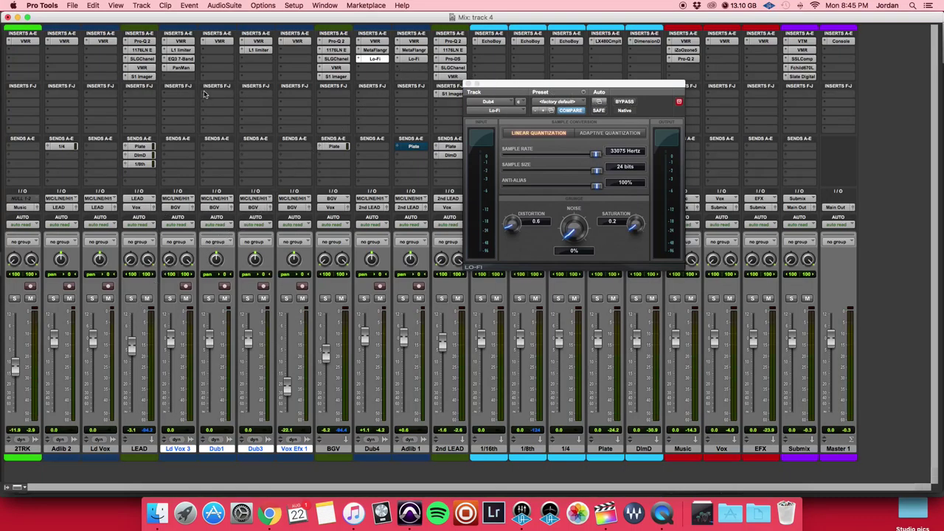
left_click(148, 42)
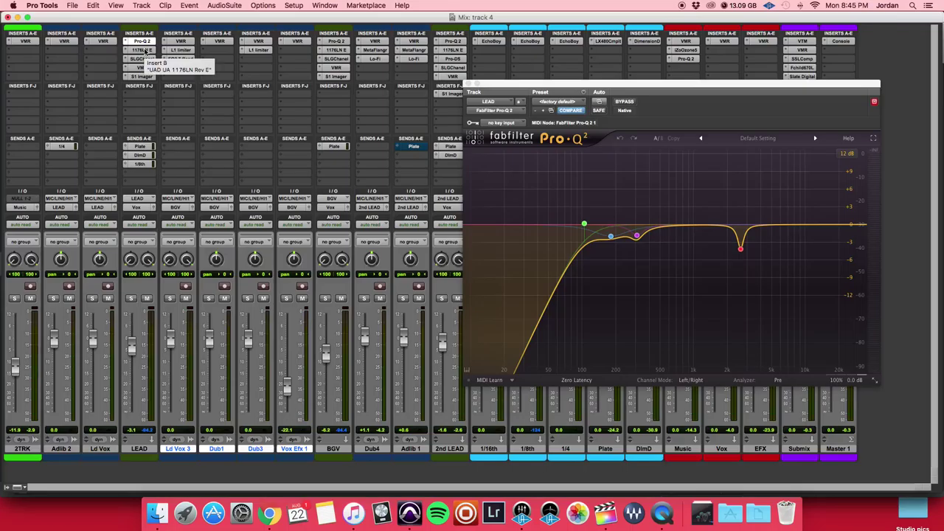
left_click(144, 50)
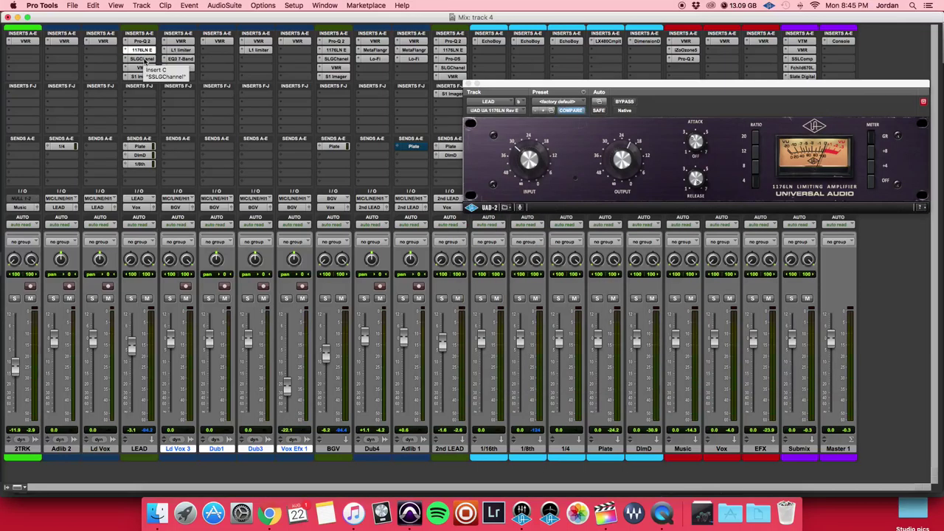
left_click(144, 59)
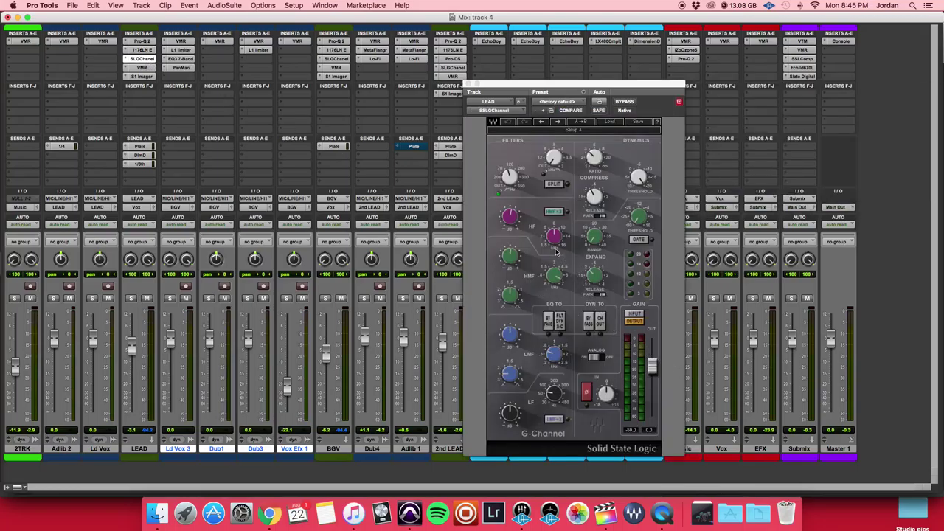
left_click(142, 68)
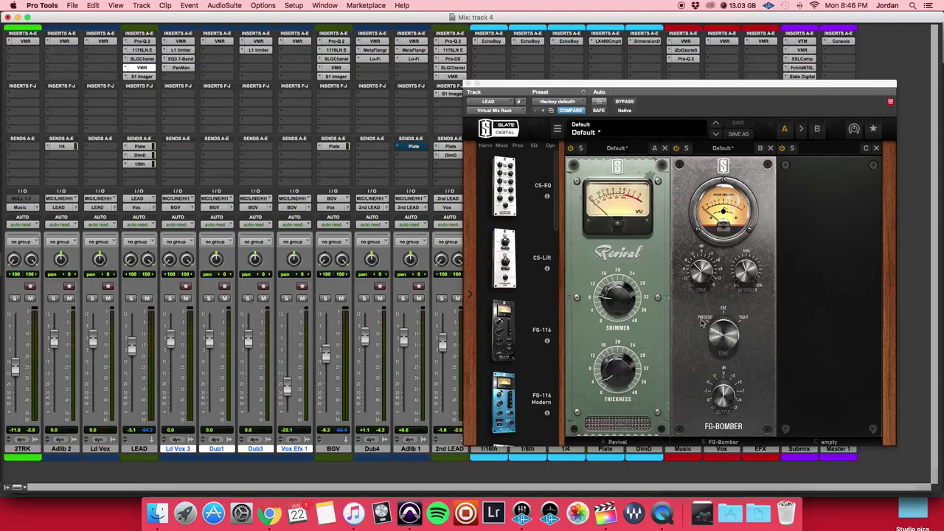
left_click(747, 277)
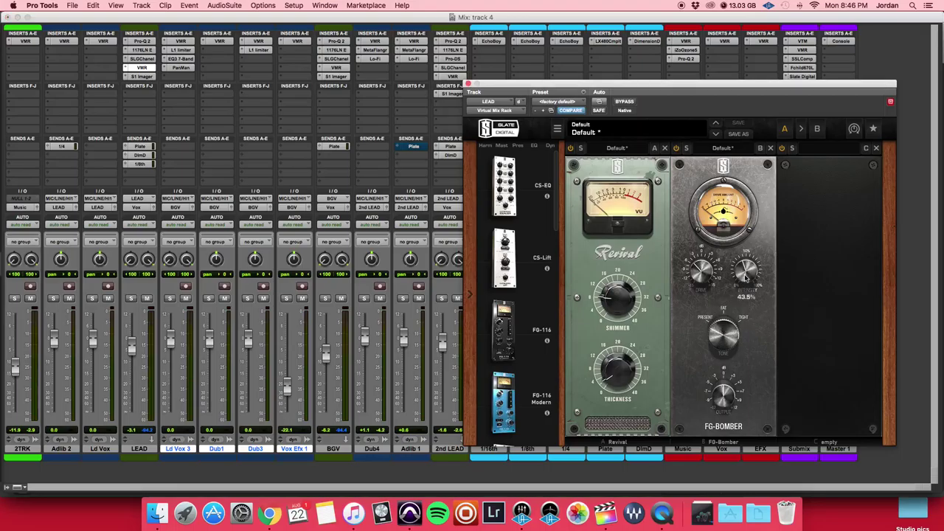
left_click(697, 274)
left_click(142, 77)
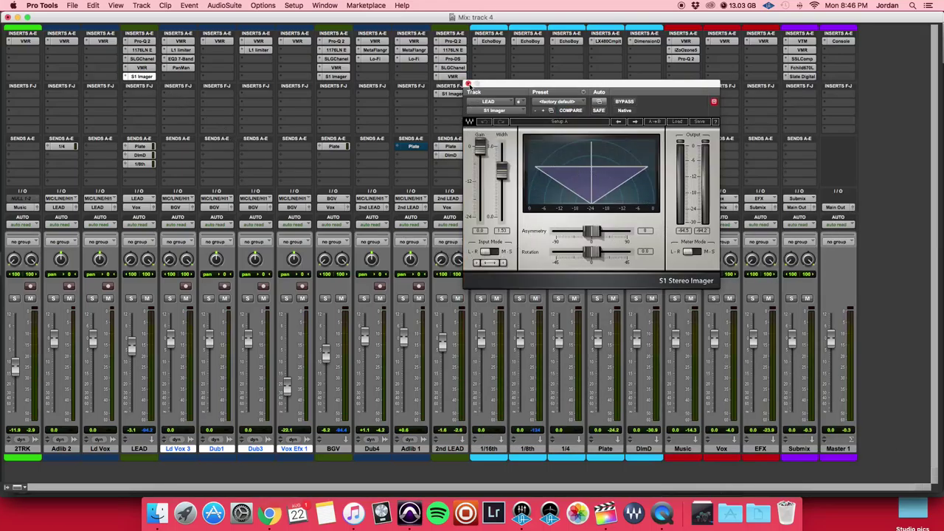
left_click(468, 84)
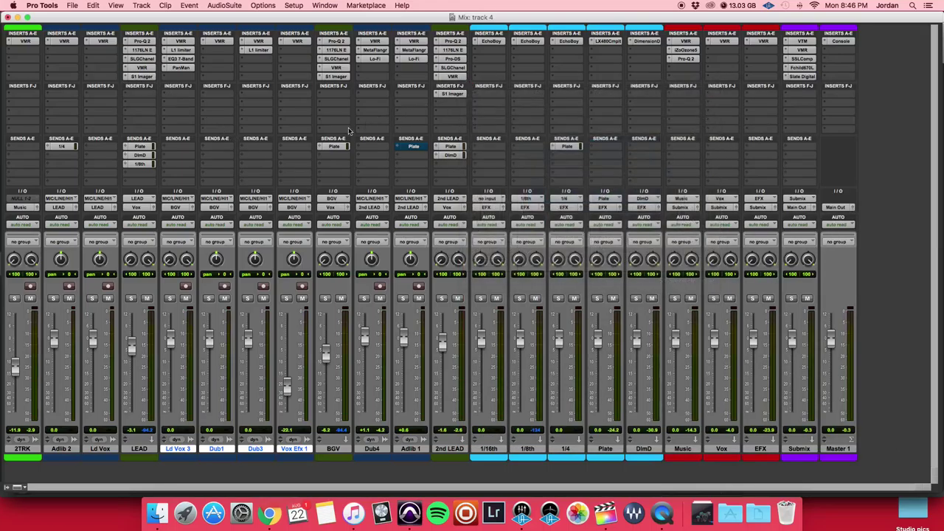
Examine the LEAD channel's Plate, DimD and 1/8th sends, including the Roland Dimension D settings on the DimD channel.
left_click(147, 147)
left_click(144, 156)
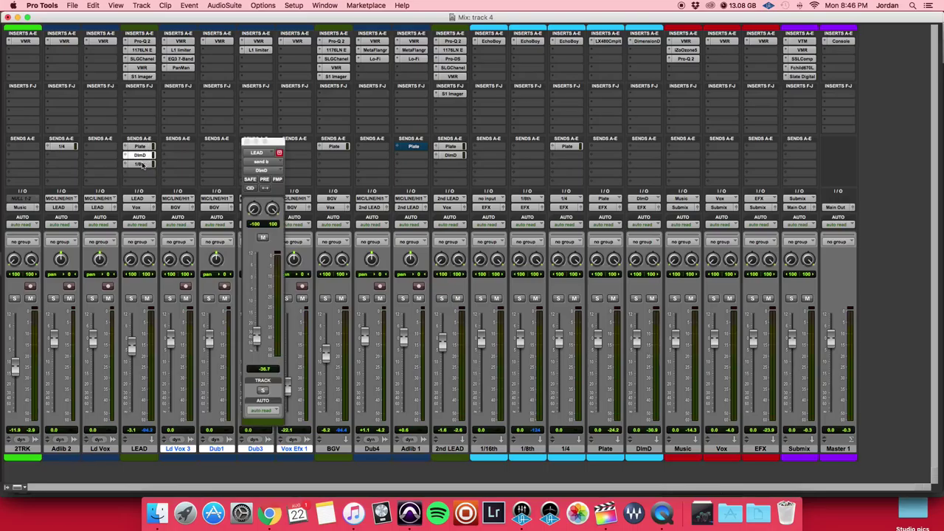
left_click(649, 41)
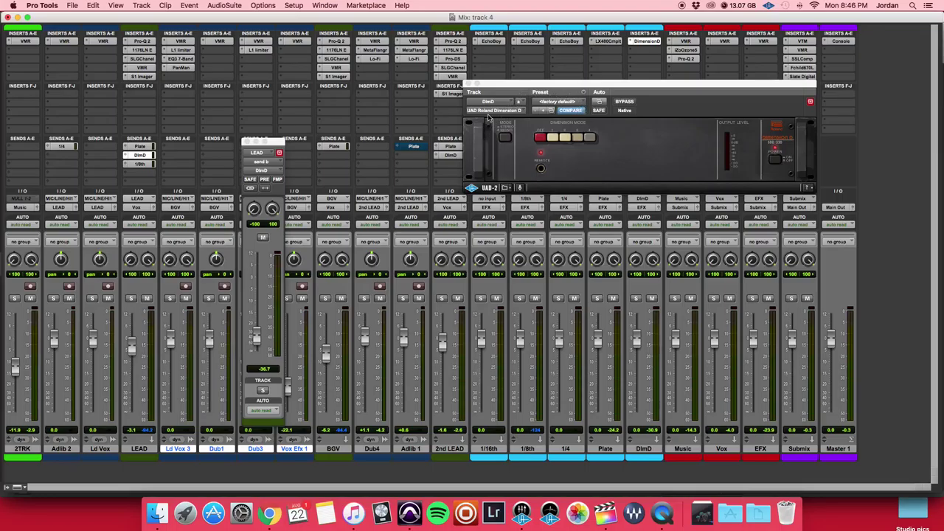
left_click(468, 84)
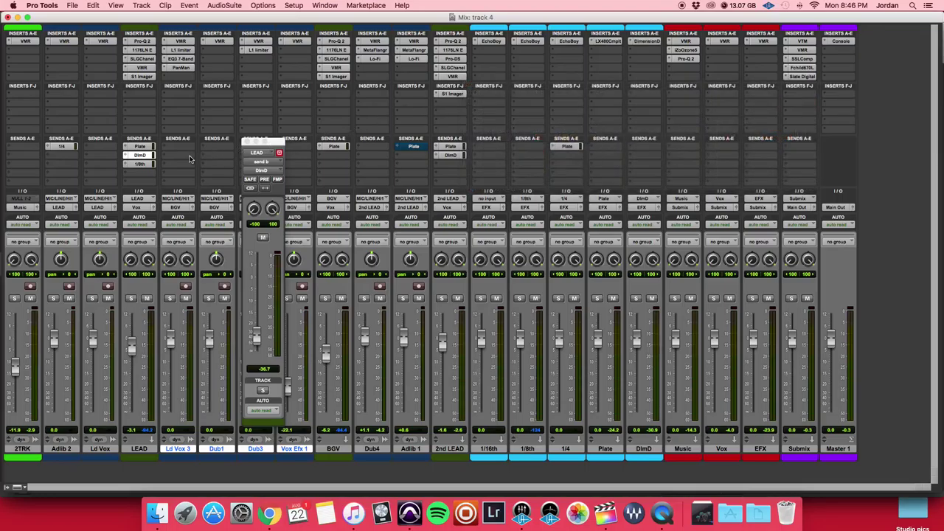
left_click(144, 167)
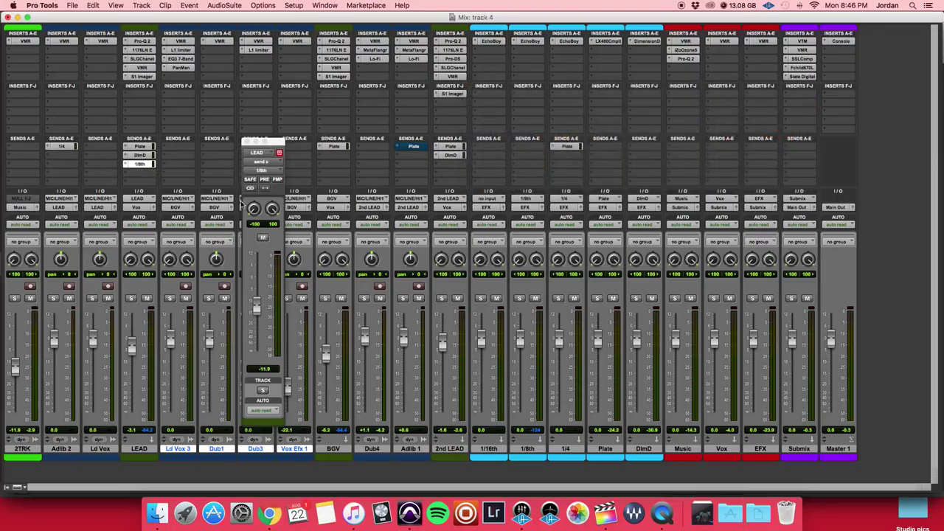
Return to the Edit window and play back the selected Dub4 section.
key("super+equal")
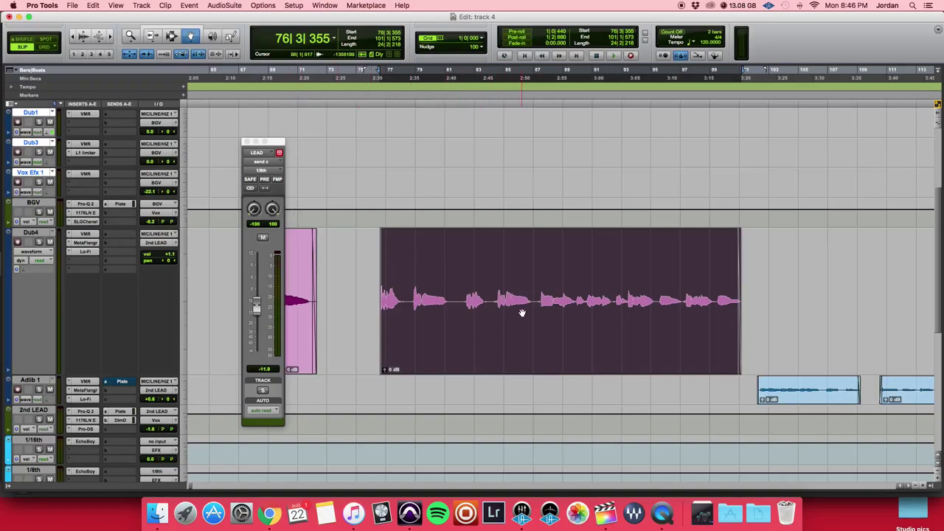
key("space")
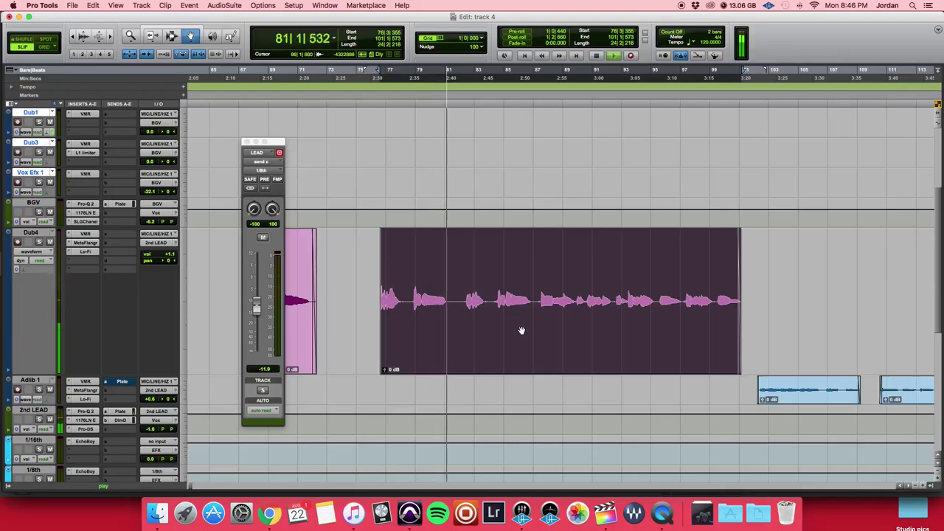
key("space")
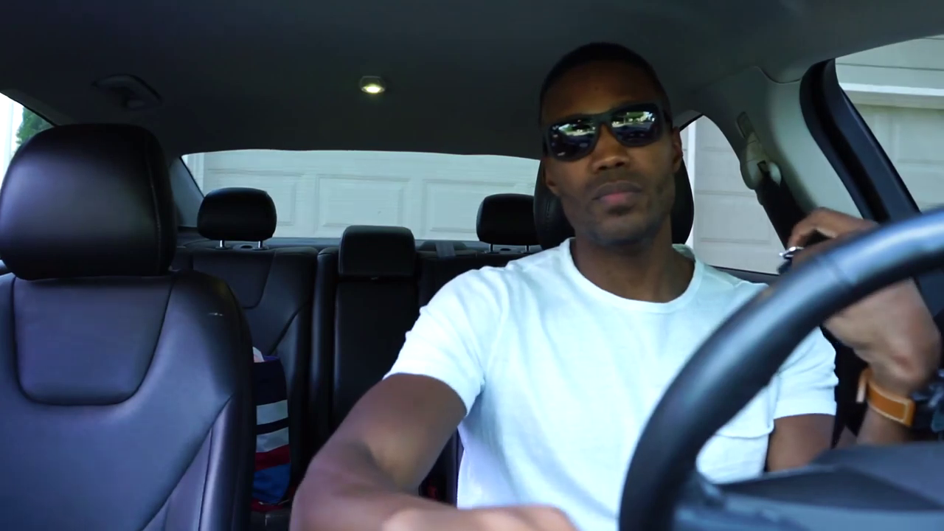